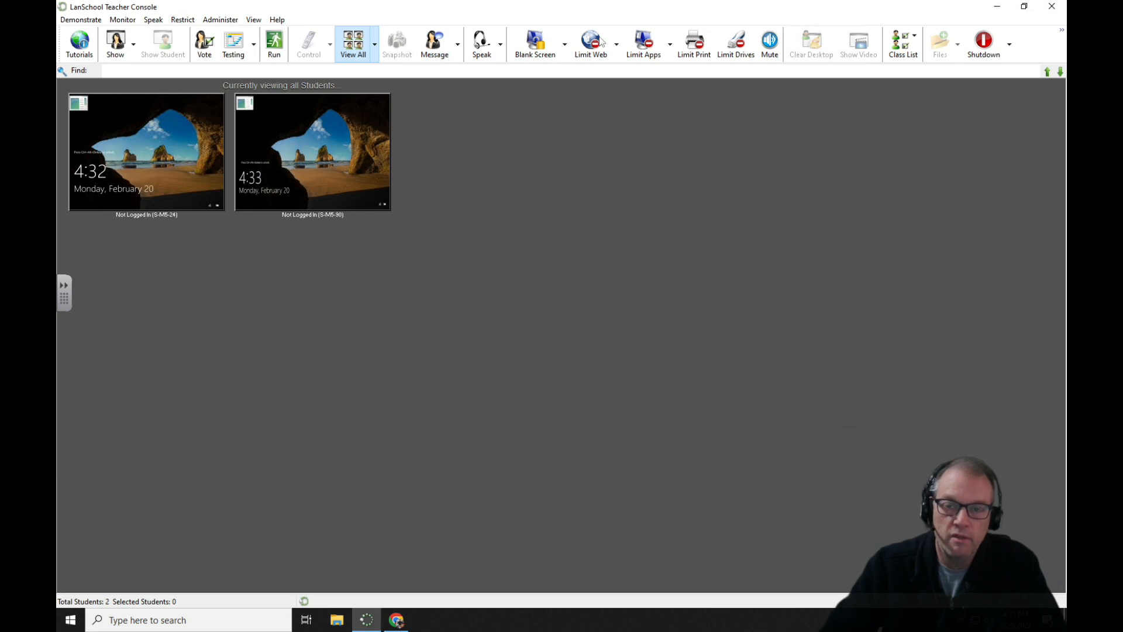
# Step: Block all web browsing on both student computers and lift that restriction again
pyautogui.click(617, 45)
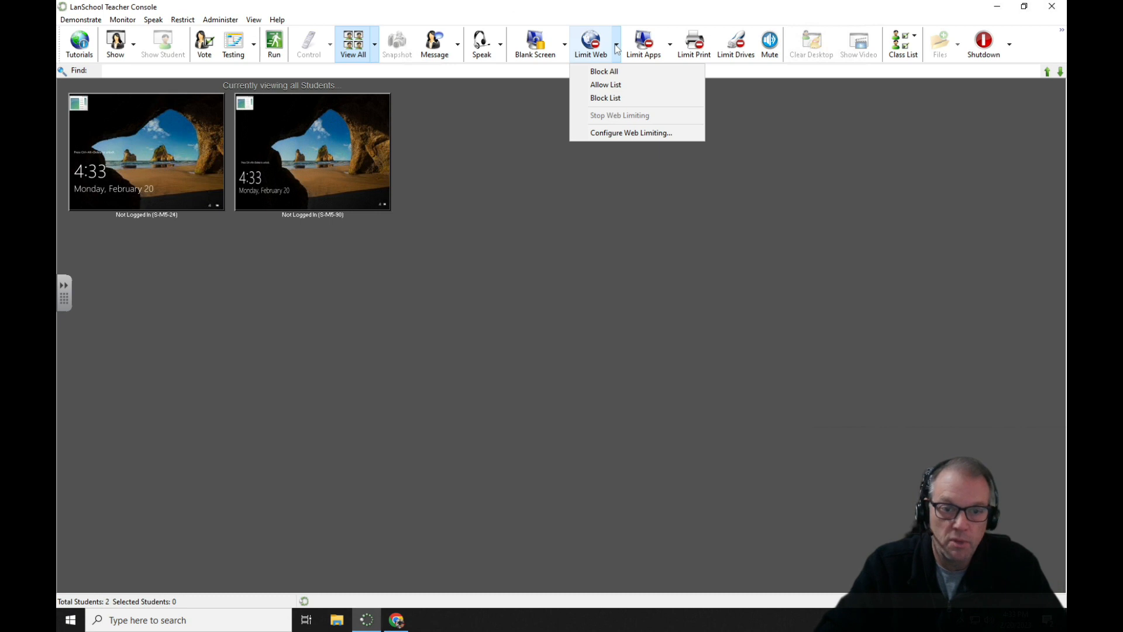
pyautogui.click(609, 77)
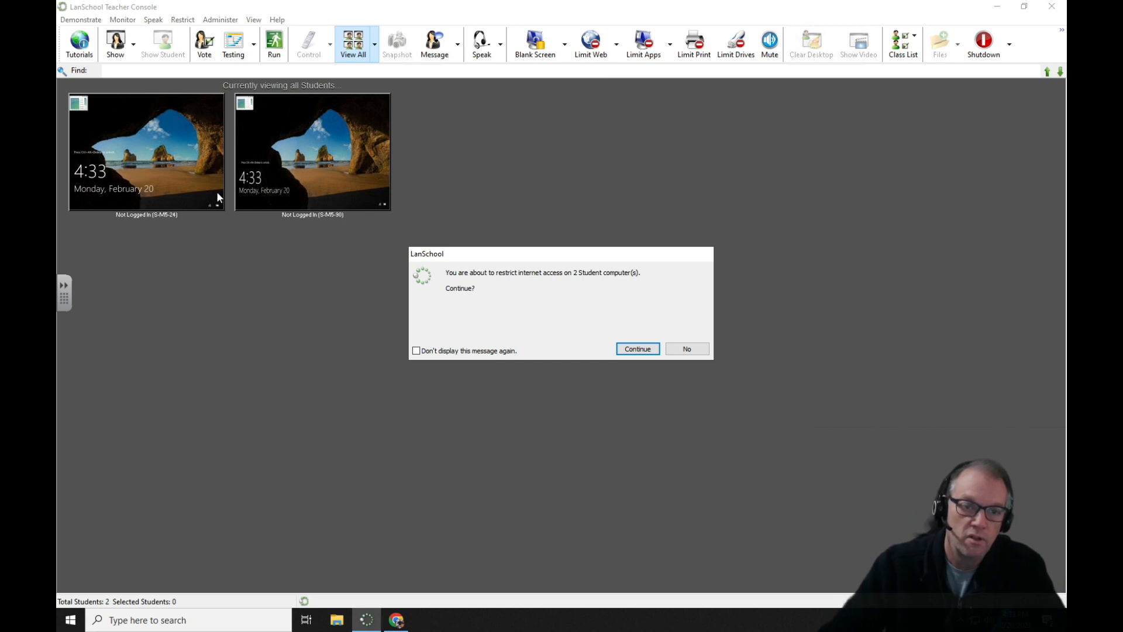
pyautogui.click(643, 349)
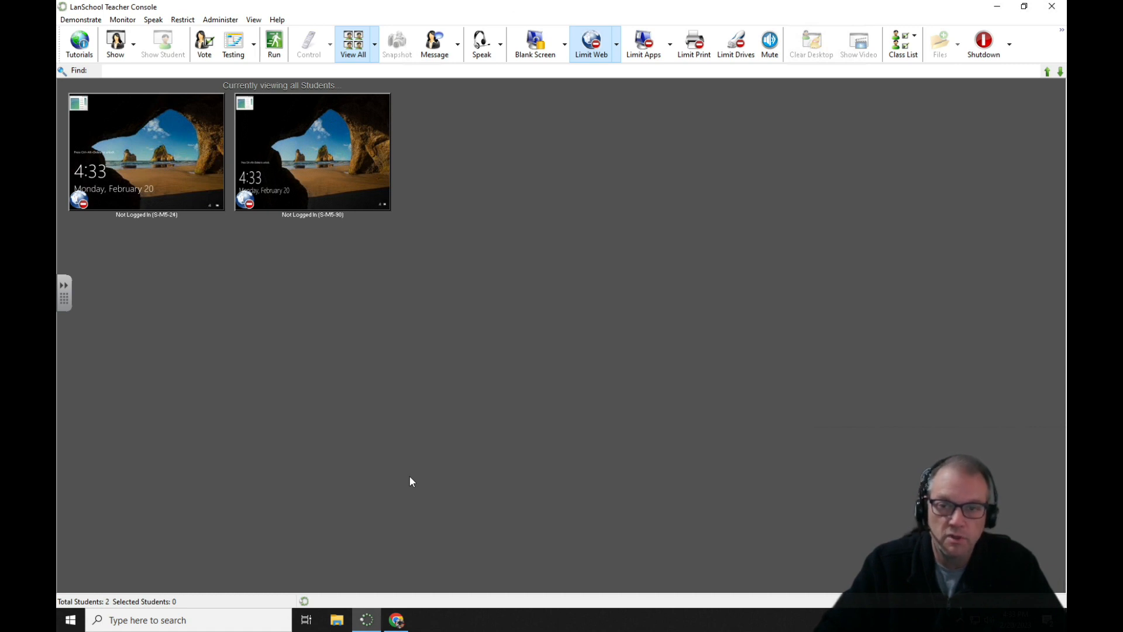
pyautogui.click(599, 56)
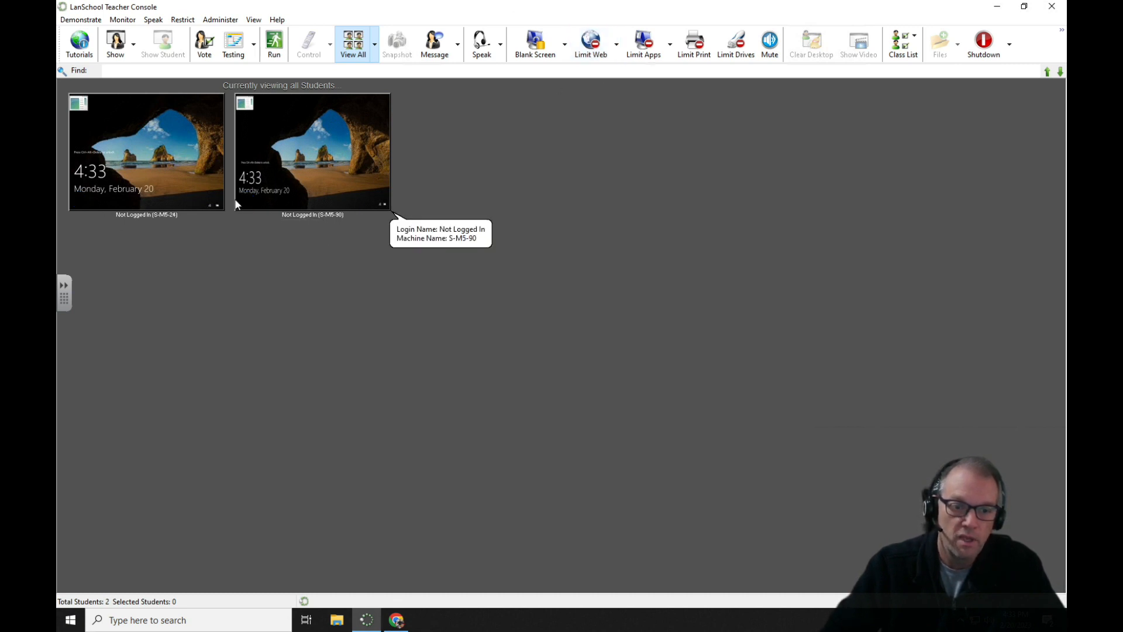
# Step: Restrict internet access on both student computers to the Allow List
pyautogui.click(618, 49)
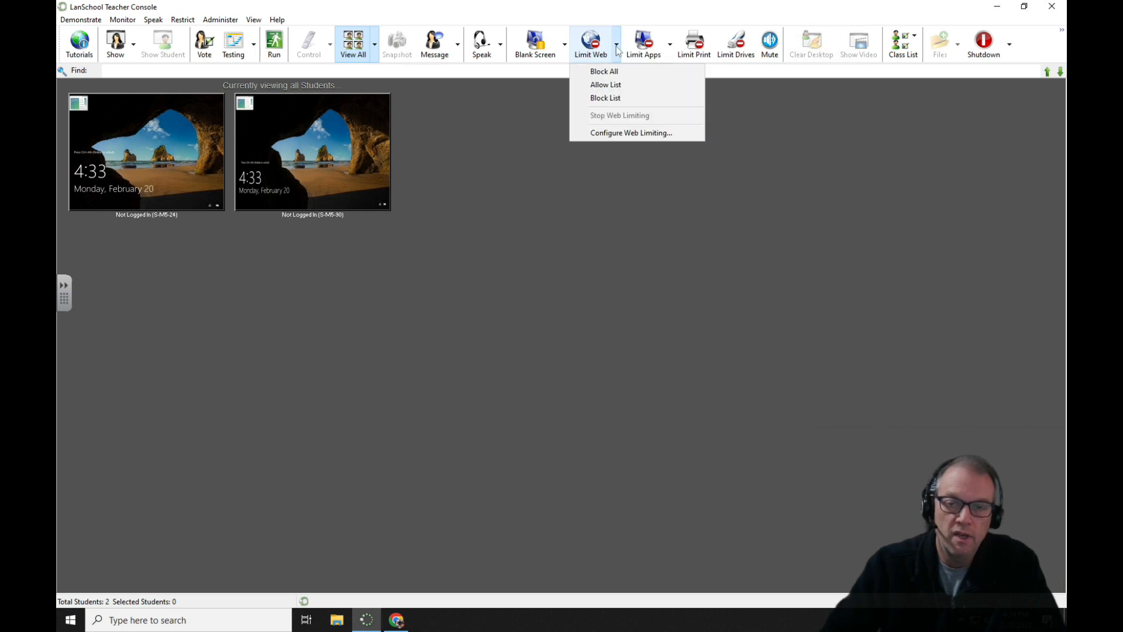
pyautogui.click(607, 88)
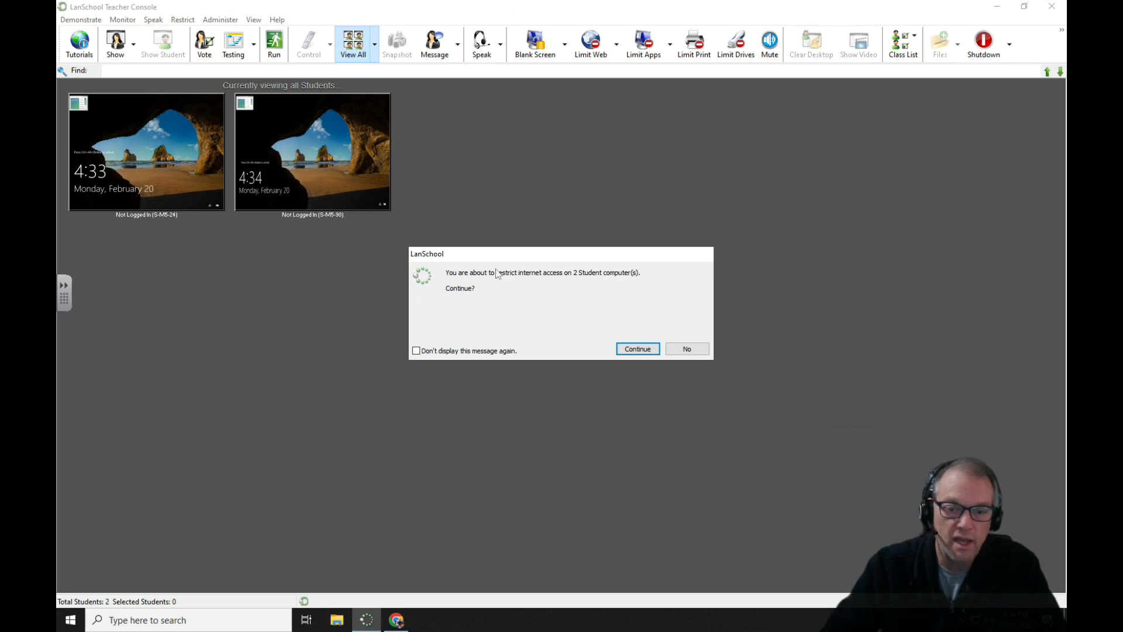
pyautogui.click(637, 349)
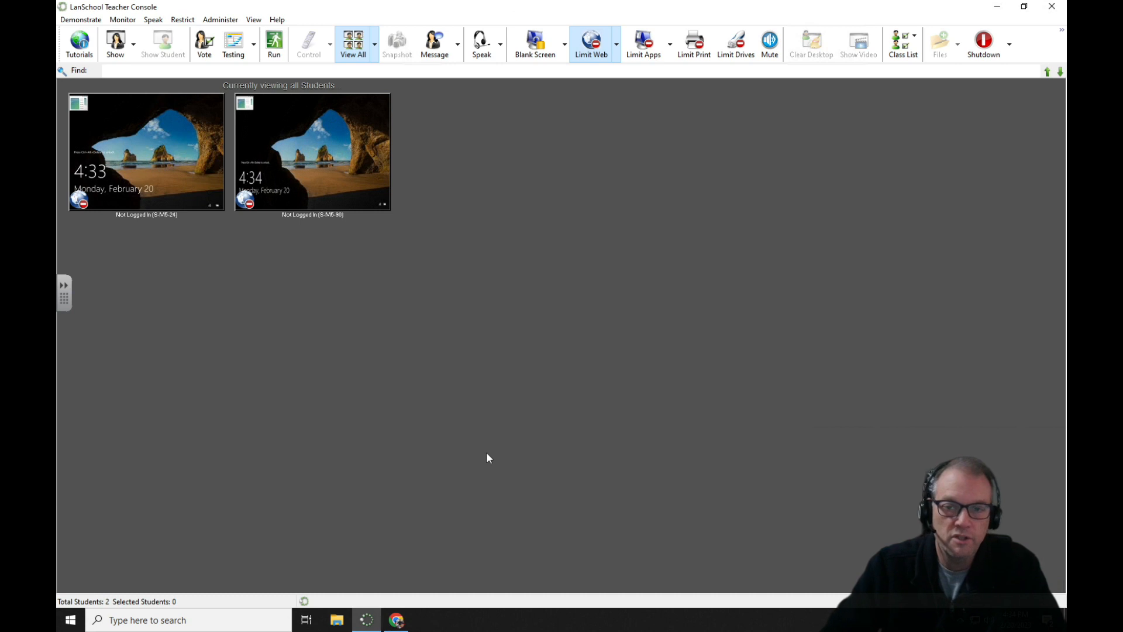
pyautogui.click(616, 57)
pyautogui.click(624, 135)
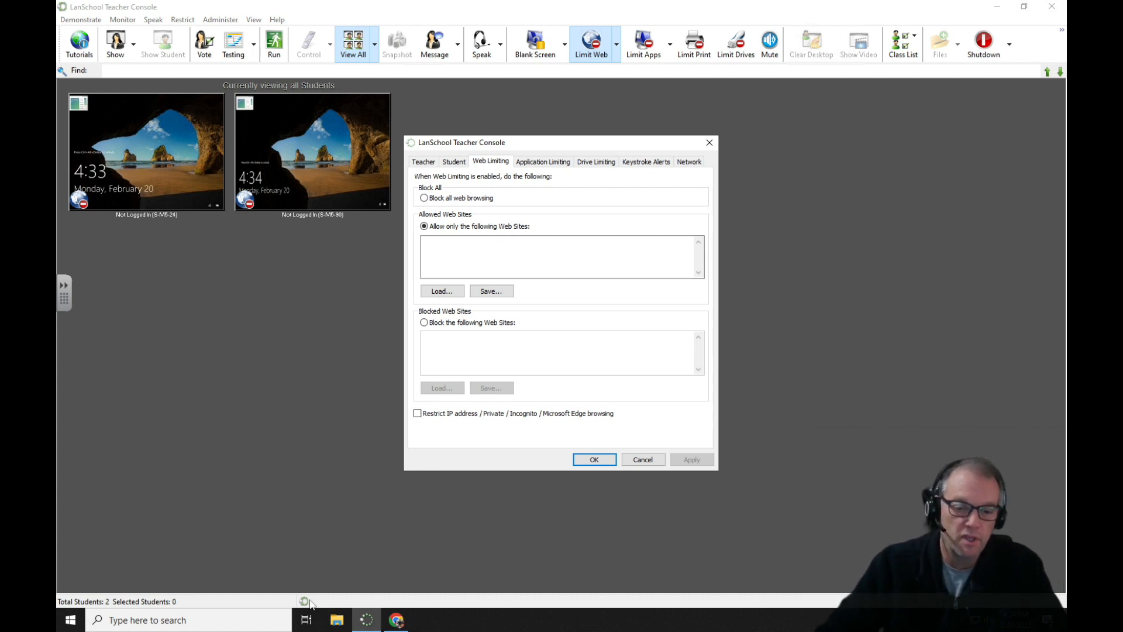
pyautogui.click(396, 619)
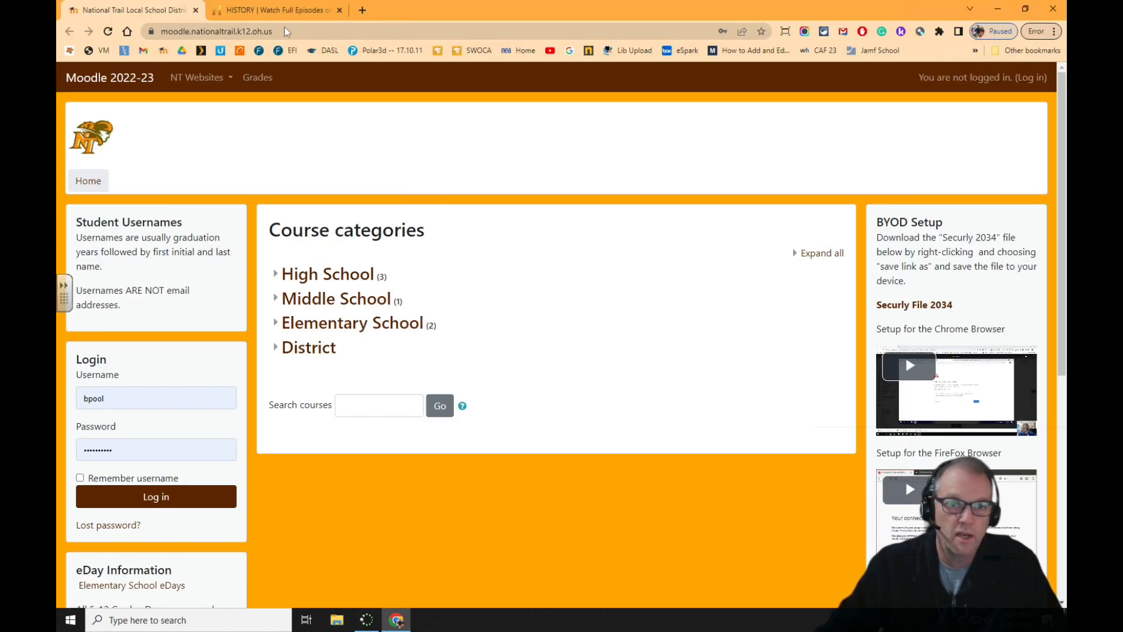
pyautogui.click(285, 26)
pyautogui.hotkey('ctrl', 'c')
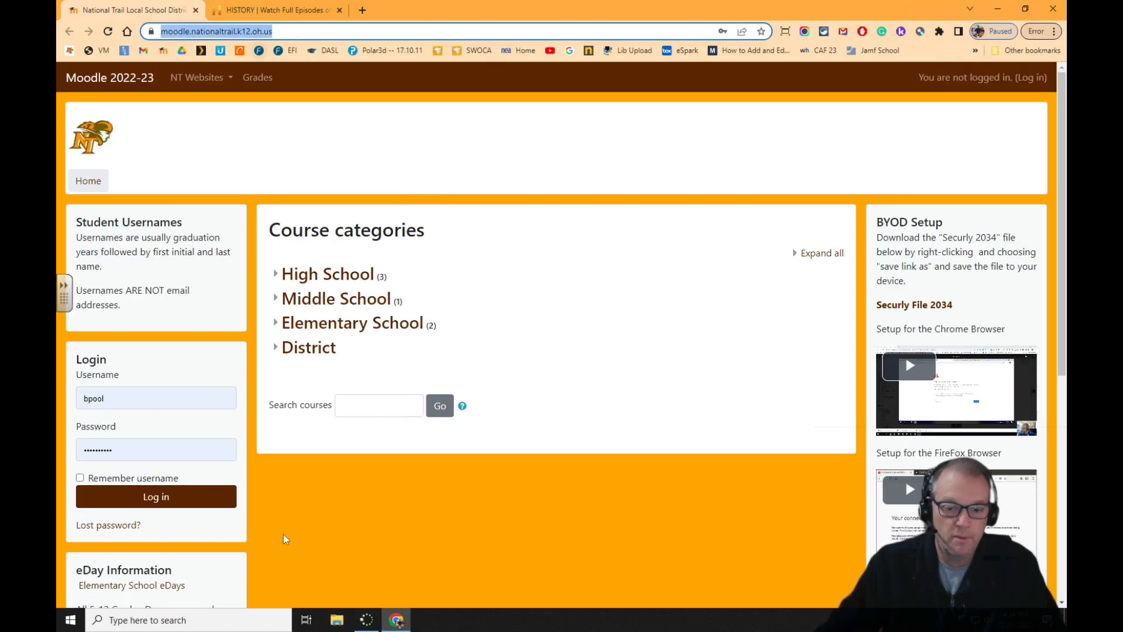
pyautogui.click(367, 619)
pyautogui.hotkey('ctrl', 'v')
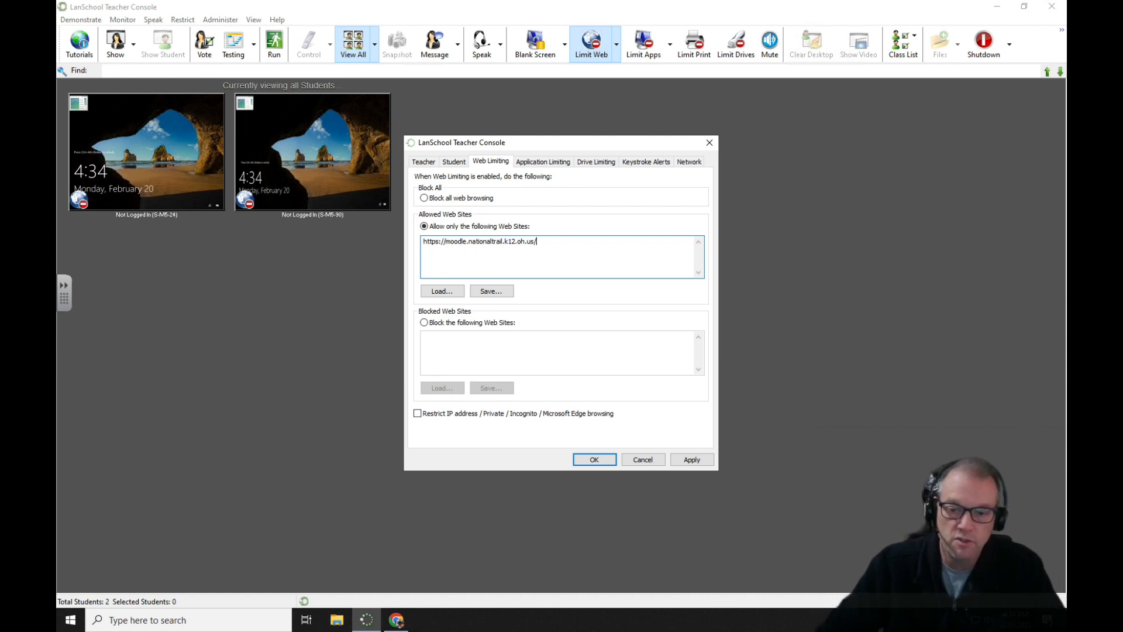
pyautogui.click(692, 460)
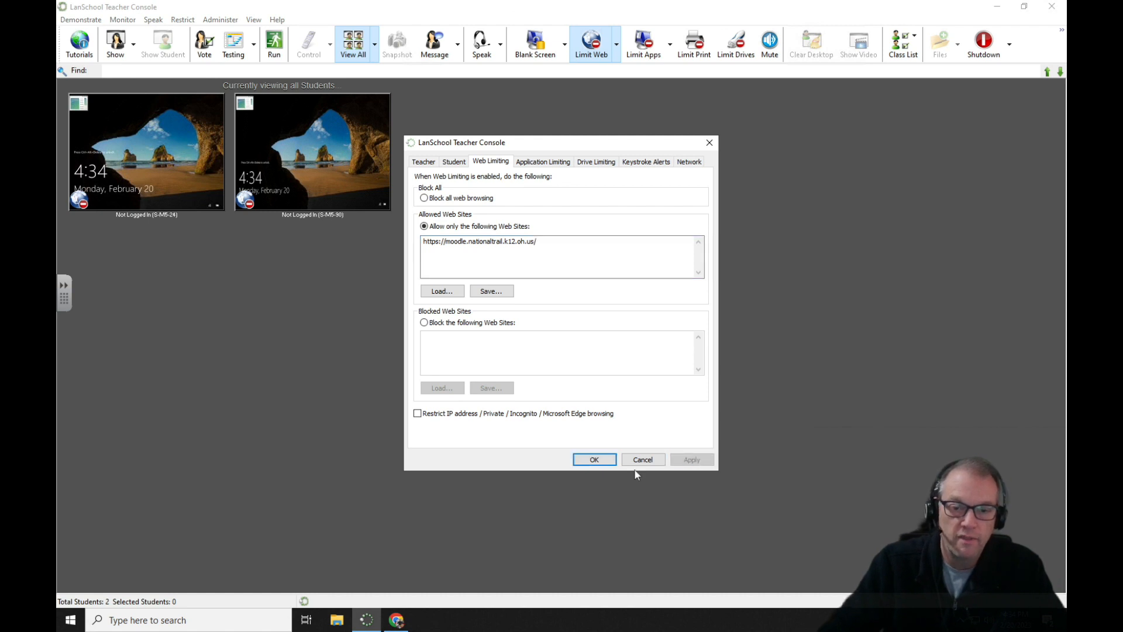
# Step: Save the allowed web sites list over Moodle.lsu in Documents and check the saved lists available for loading
pyautogui.click(497, 292)
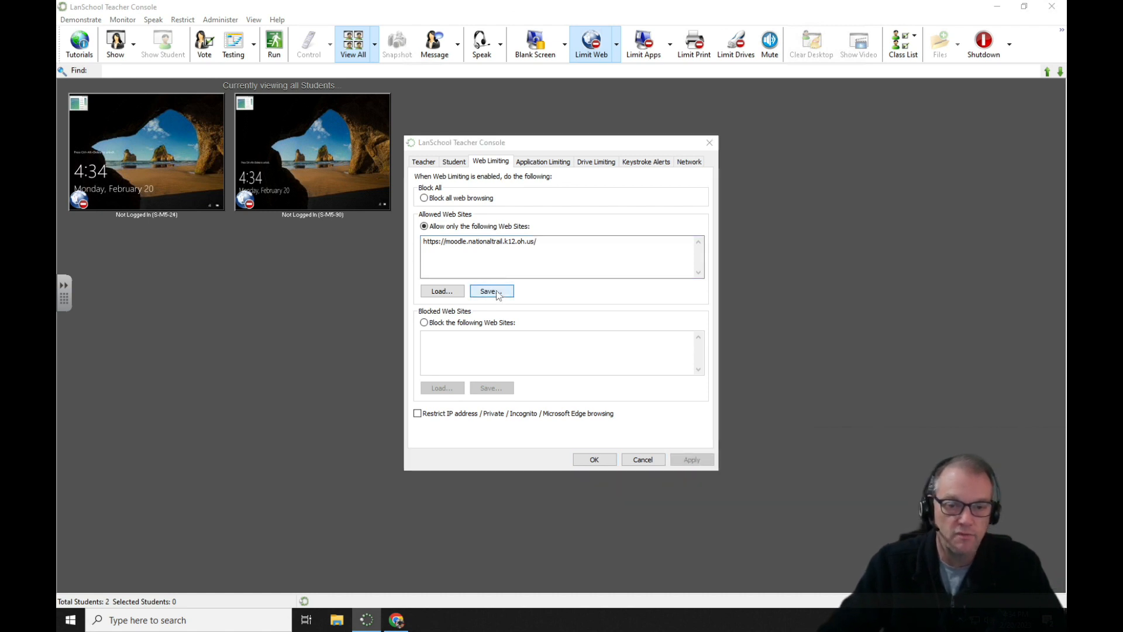
pyautogui.click(537, 289)
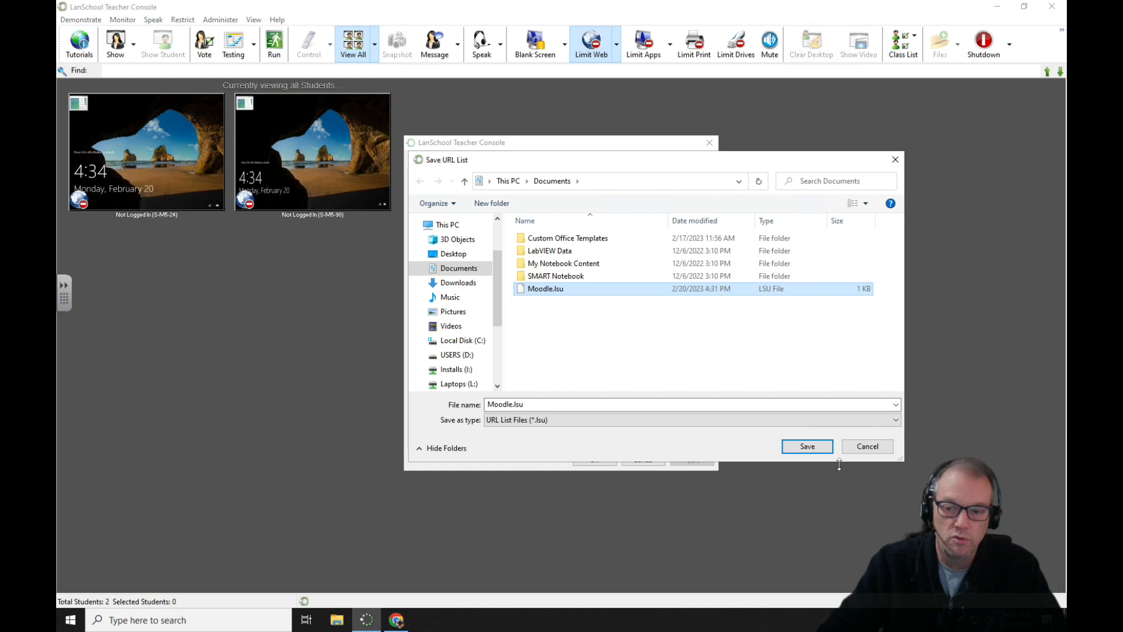
pyautogui.click(808, 446)
pyautogui.click(600, 312)
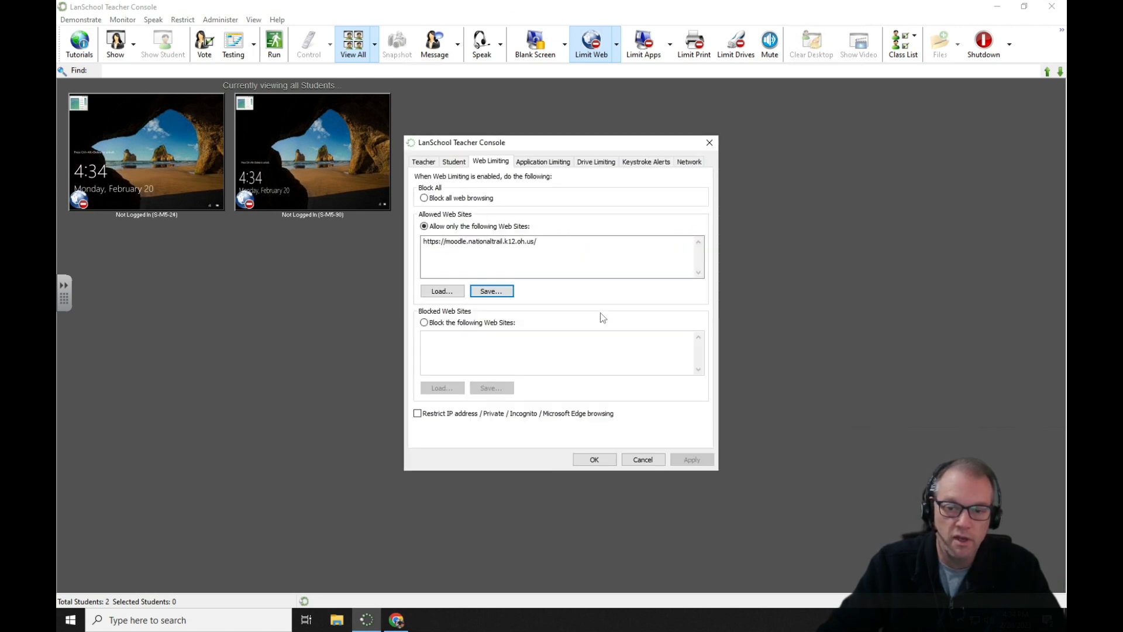
pyautogui.click(454, 295)
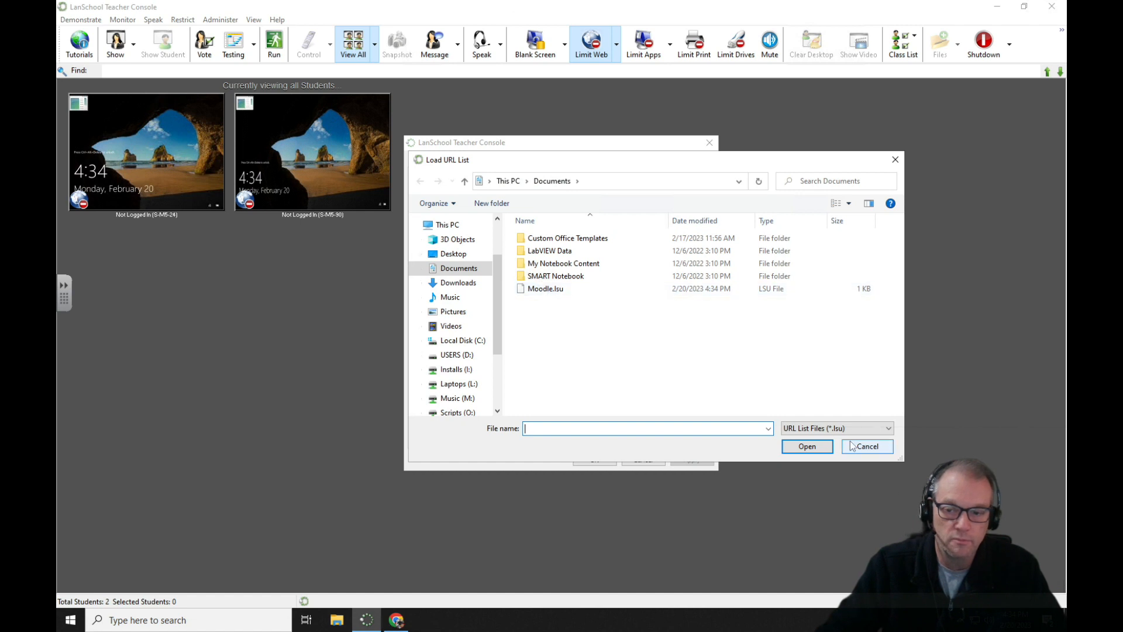
pyautogui.click(855, 447)
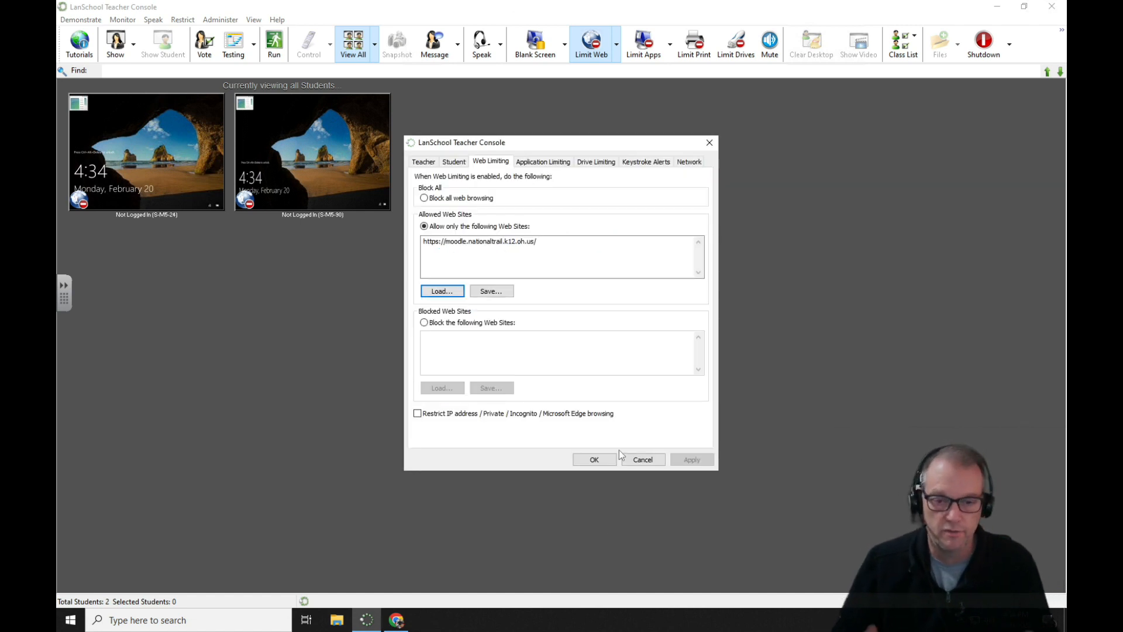
pyautogui.click(396, 621)
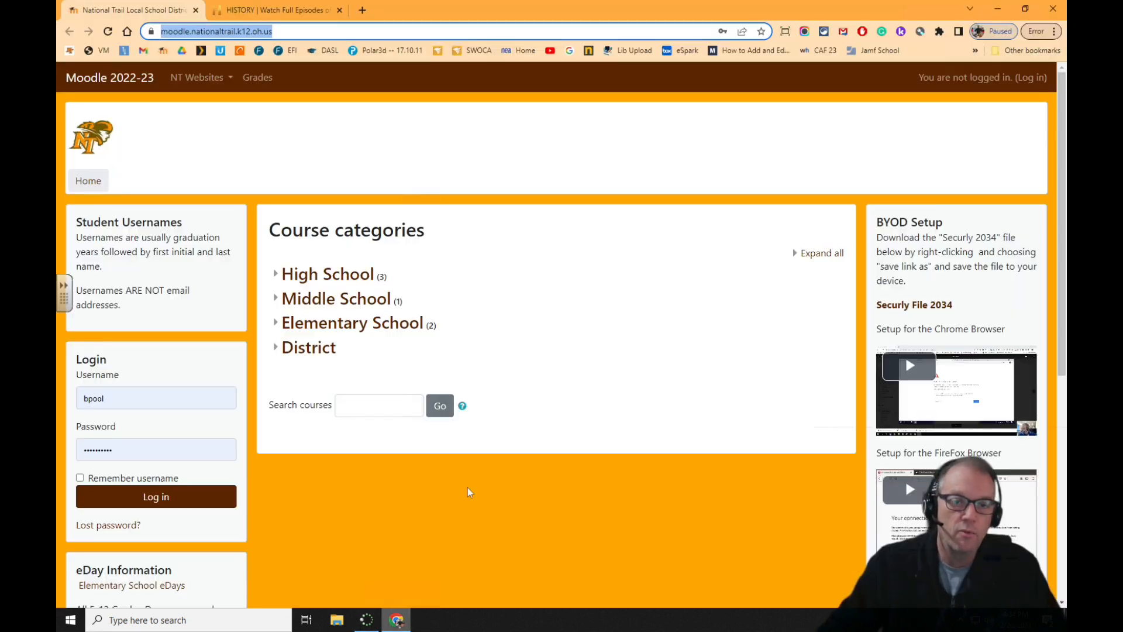
pyautogui.click(257, 11)
pyautogui.click(199, 32)
pyautogui.hotkey('ctrl', 'c')
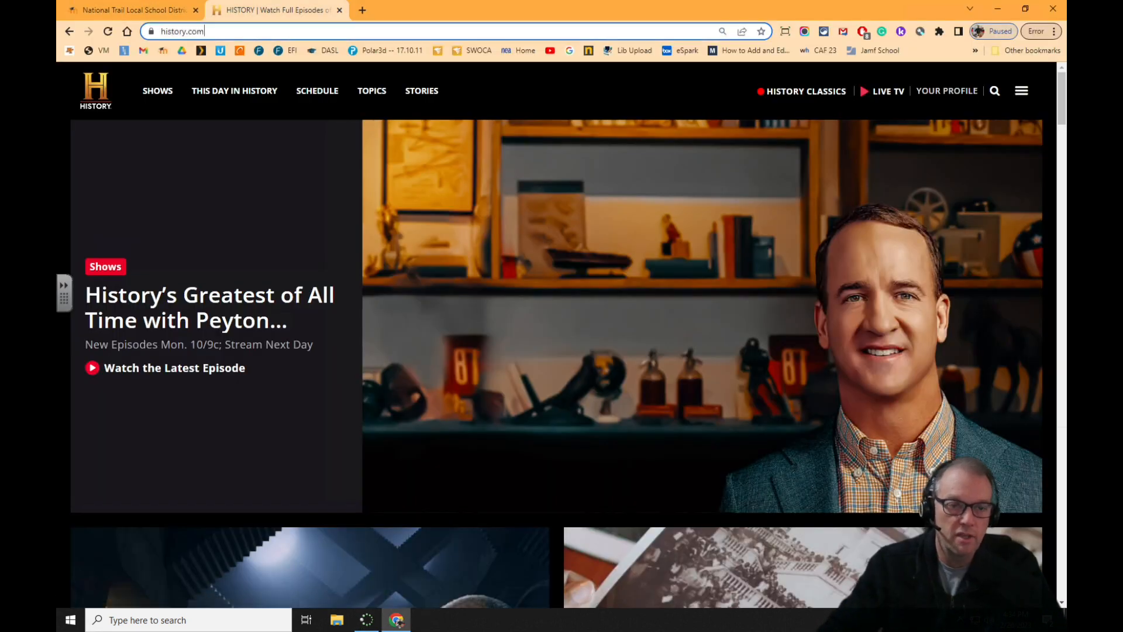
pyautogui.click(364, 619)
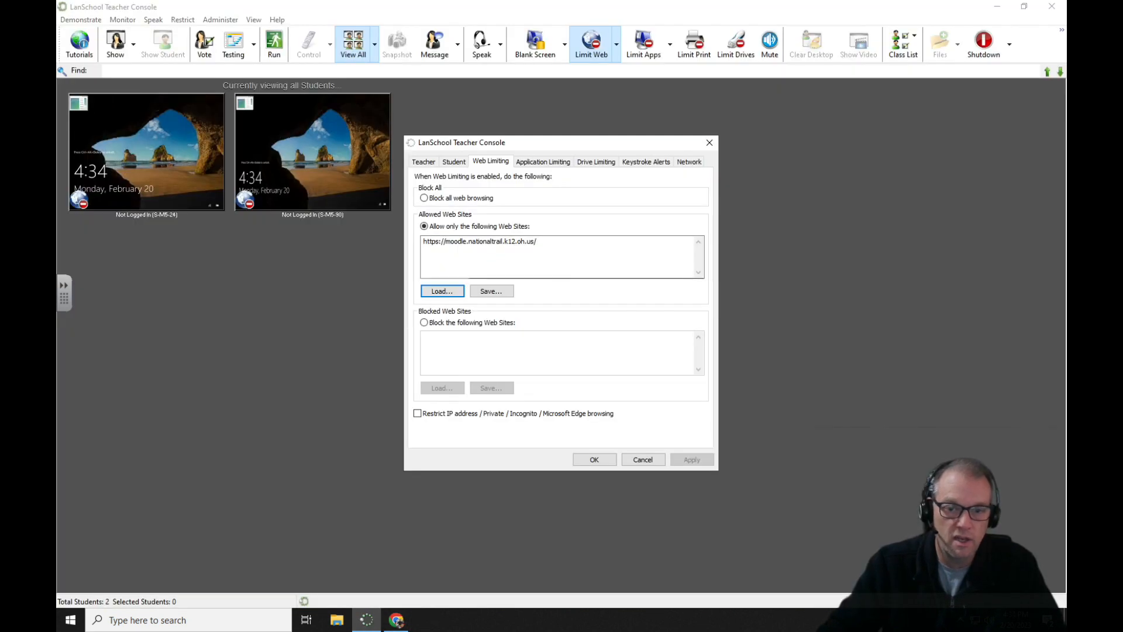
pyautogui.click(543, 243)
pyautogui.press('Return')
pyautogui.hotkey('ctrl', 'v')
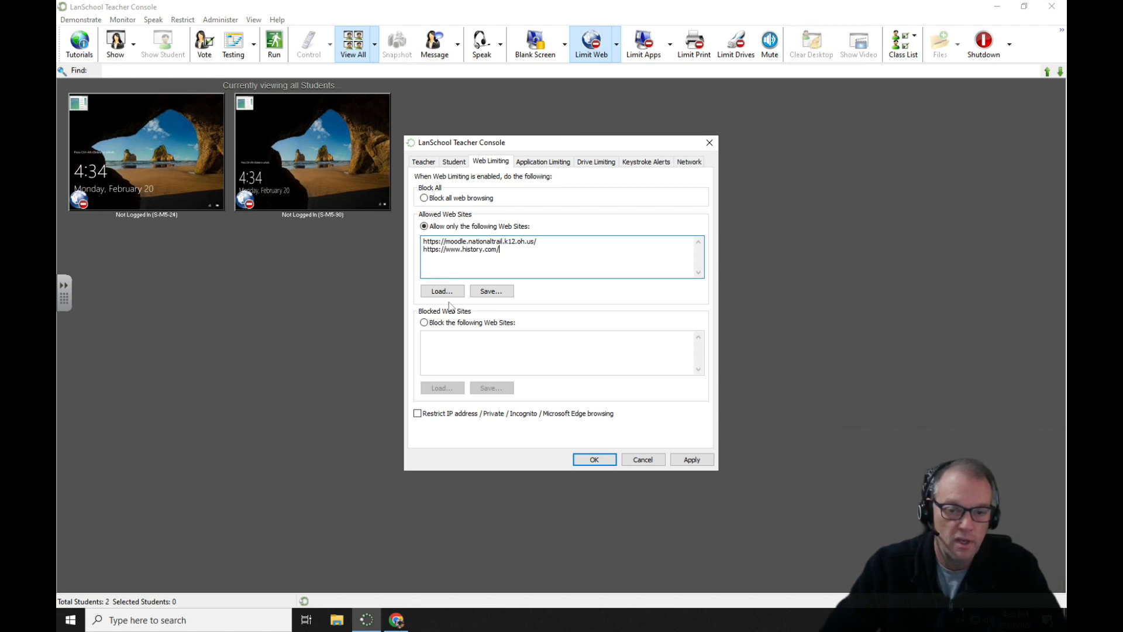
# Step: Save the allowed web sites list in Documents as Moodle-History, and apply and close the web limiting configuration
pyautogui.click(492, 291)
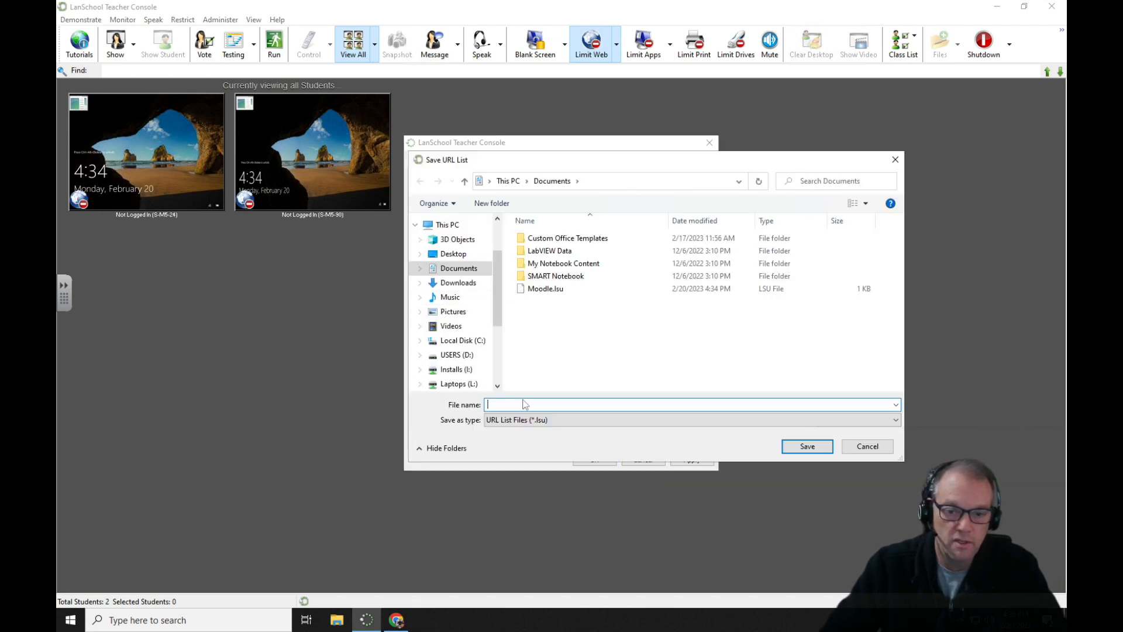
pyautogui.write('Moodle')
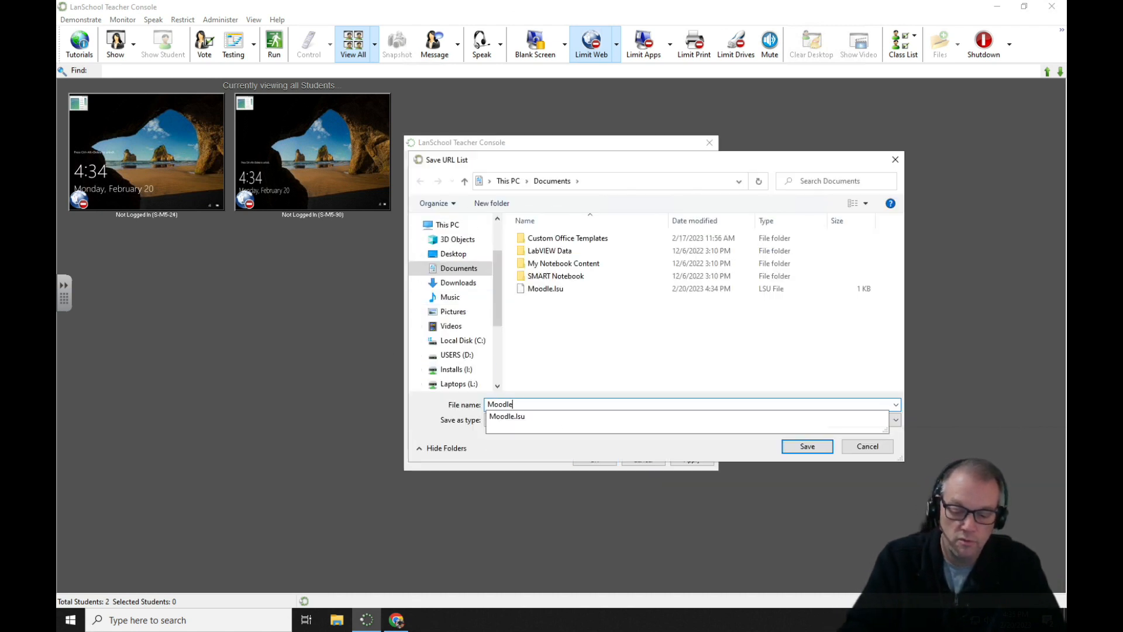
pyautogui.write('-History')
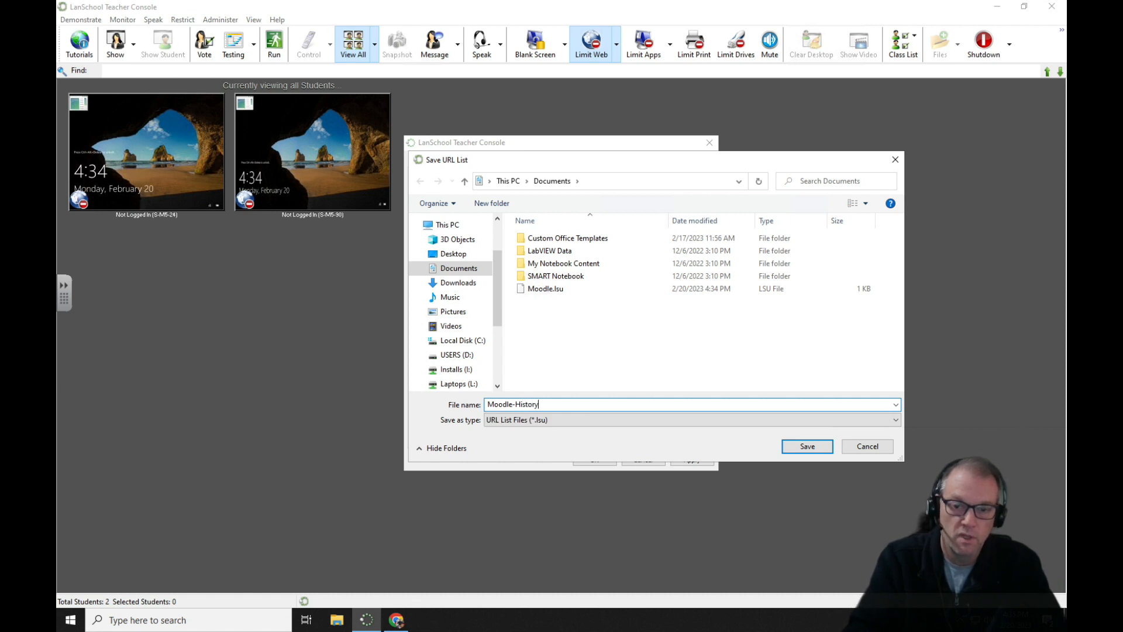
pyautogui.click(808, 446)
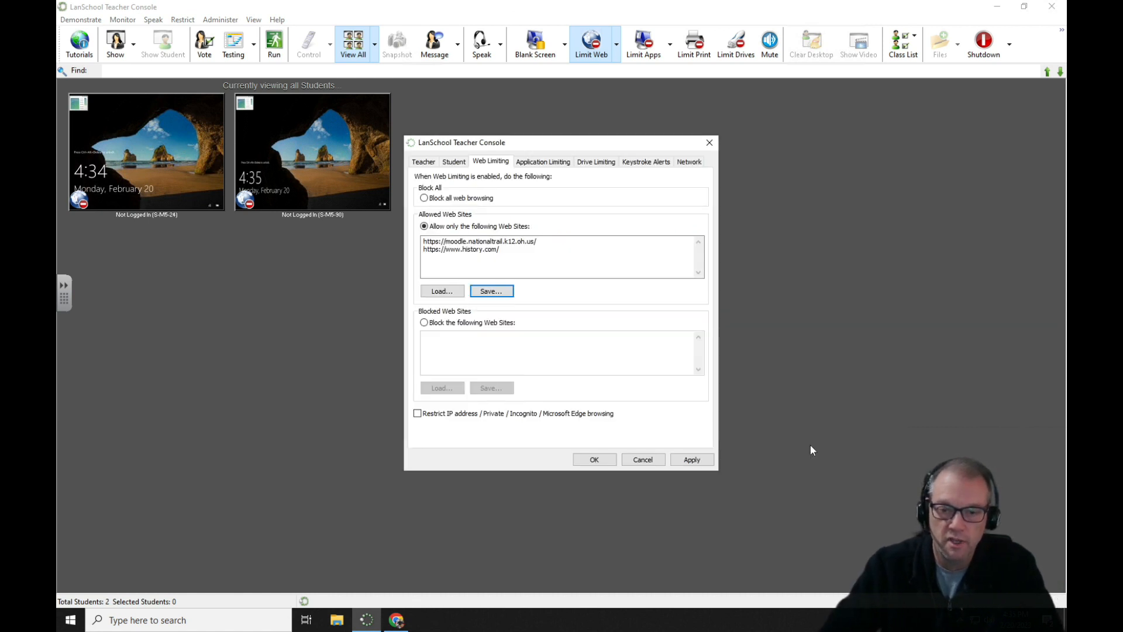
pyautogui.click(693, 460)
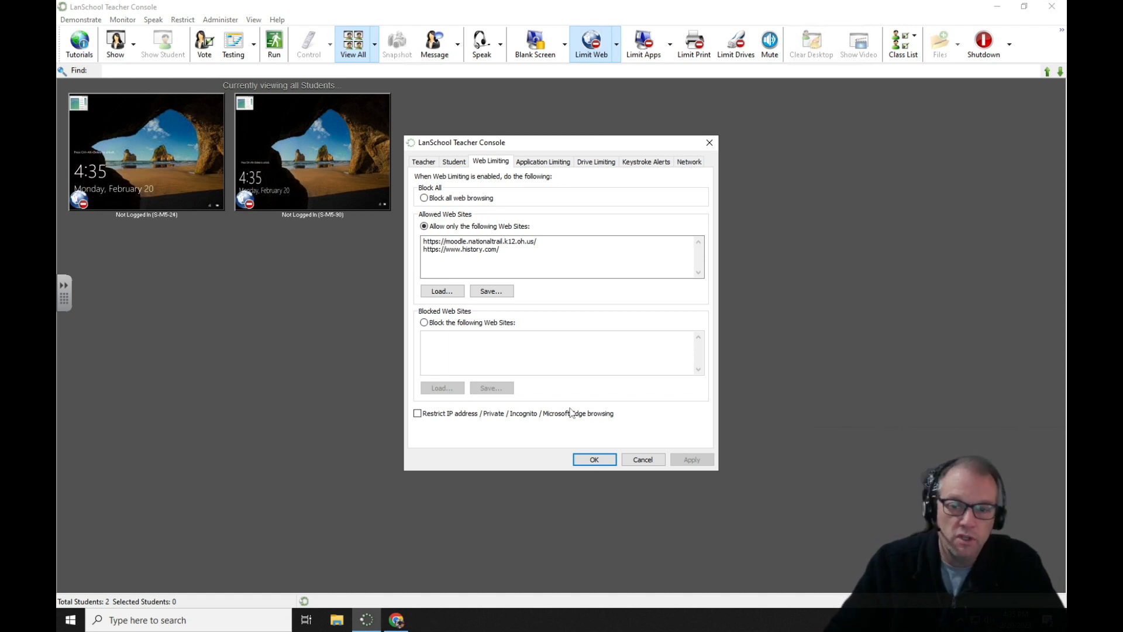
pyautogui.click(592, 460)
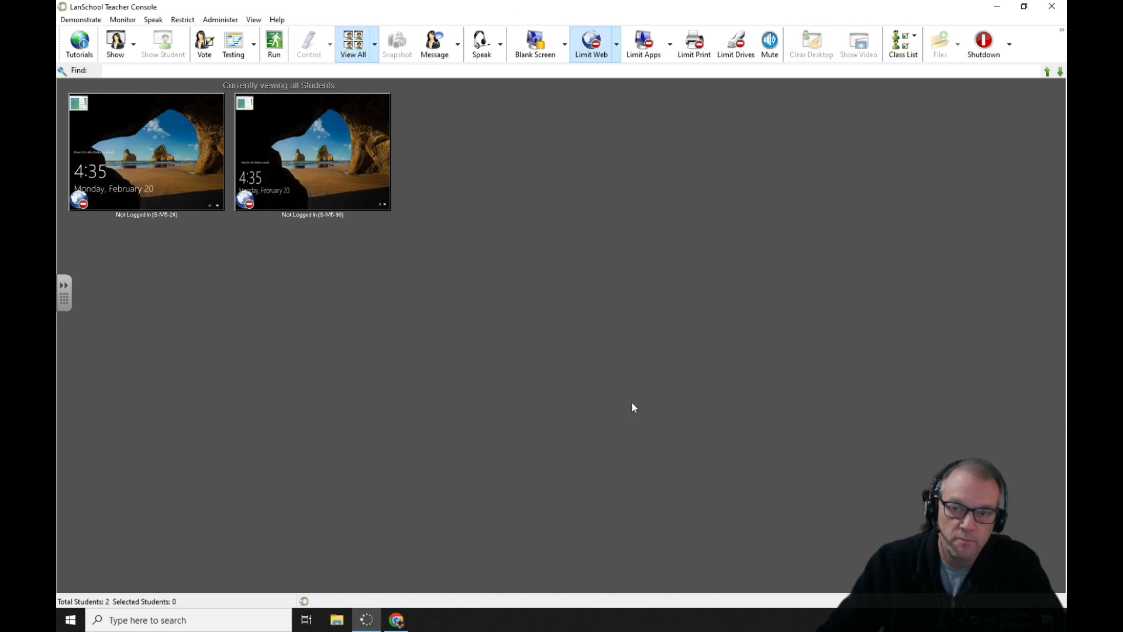
# Step: Turn web limiting off and re-enable it with the Allow List for both student computers
pyautogui.click(617, 49)
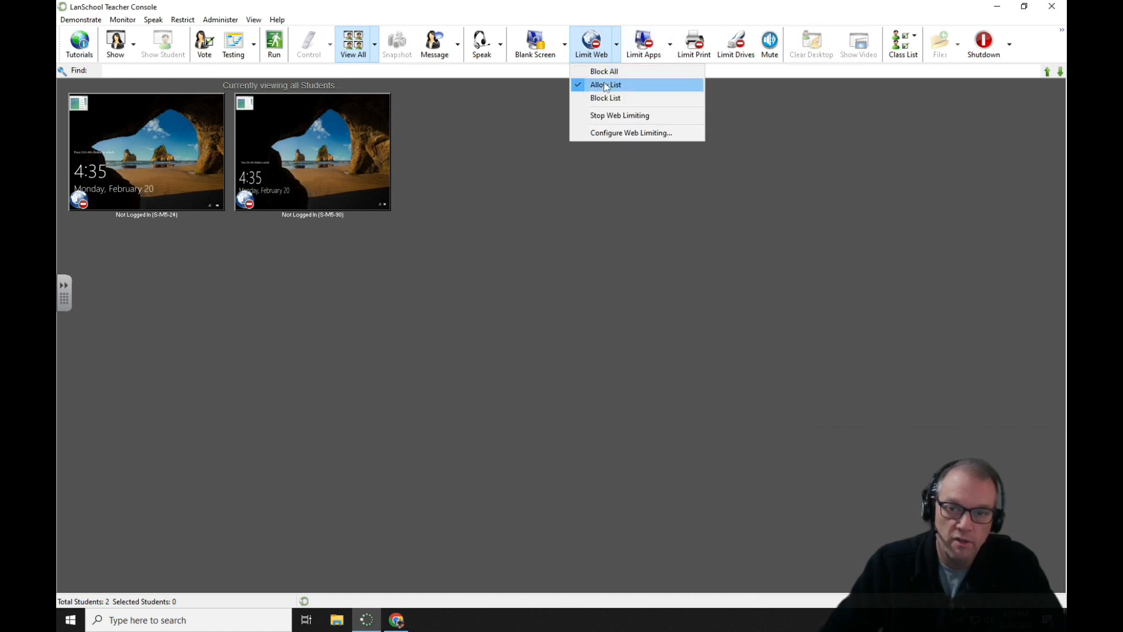
pyautogui.click(602, 52)
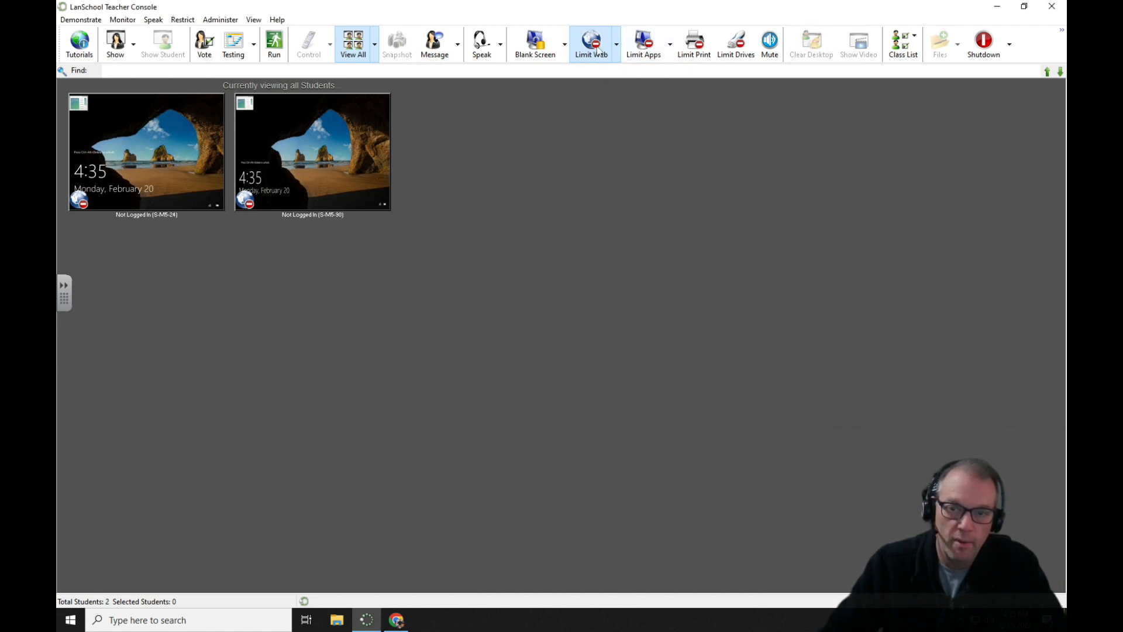
pyautogui.click(599, 52)
pyautogui.click(600, 51)
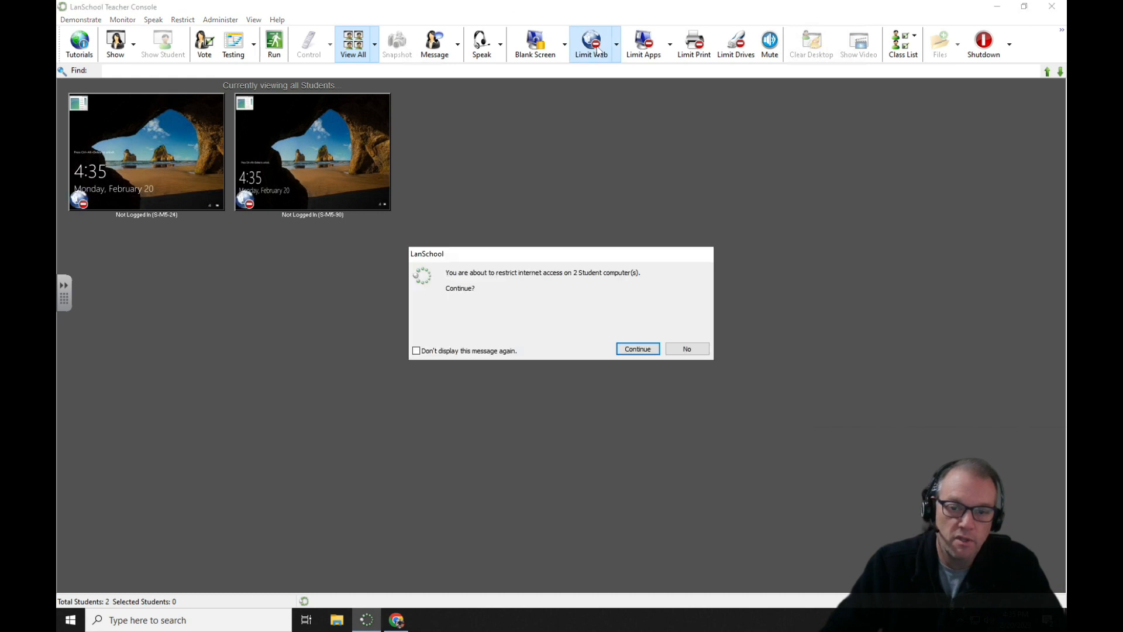
pyautogui.click(646, 350)
# Step: Switch the web limiting configuration to block the following web sites
pyautogui.click(617, 45)
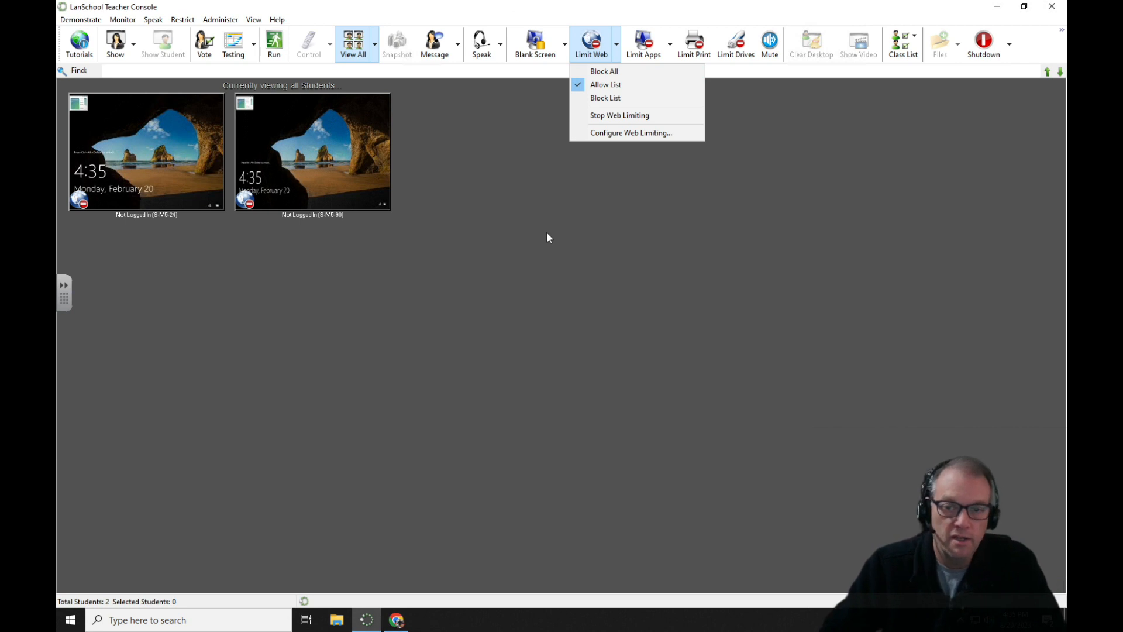
pyautogui.click(614, 133)
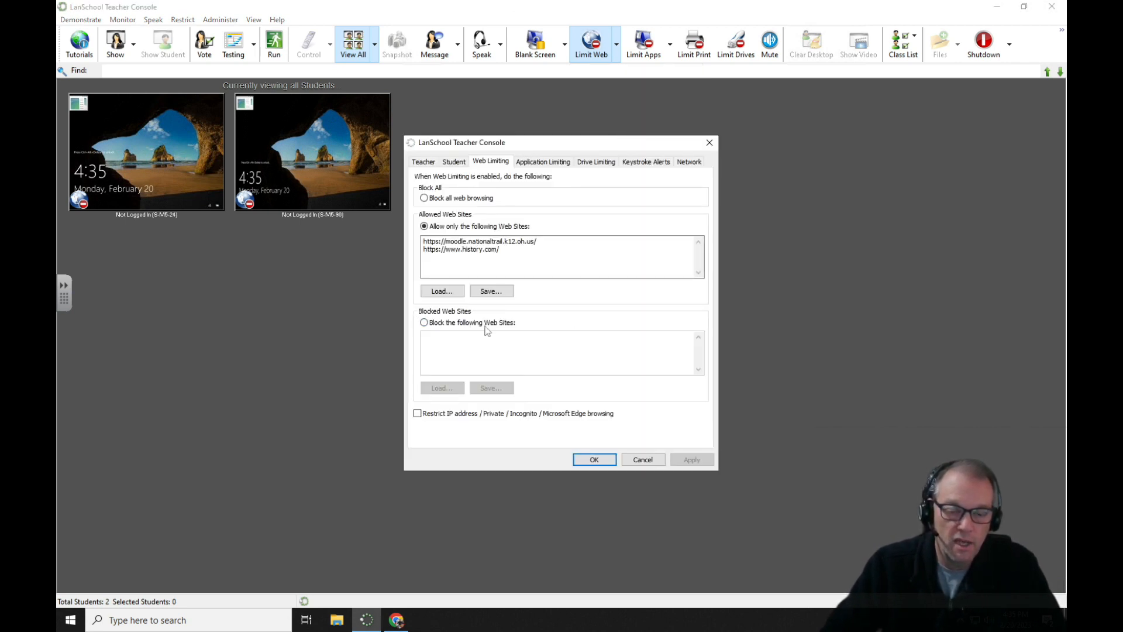
pyautogui.click(424, 323)
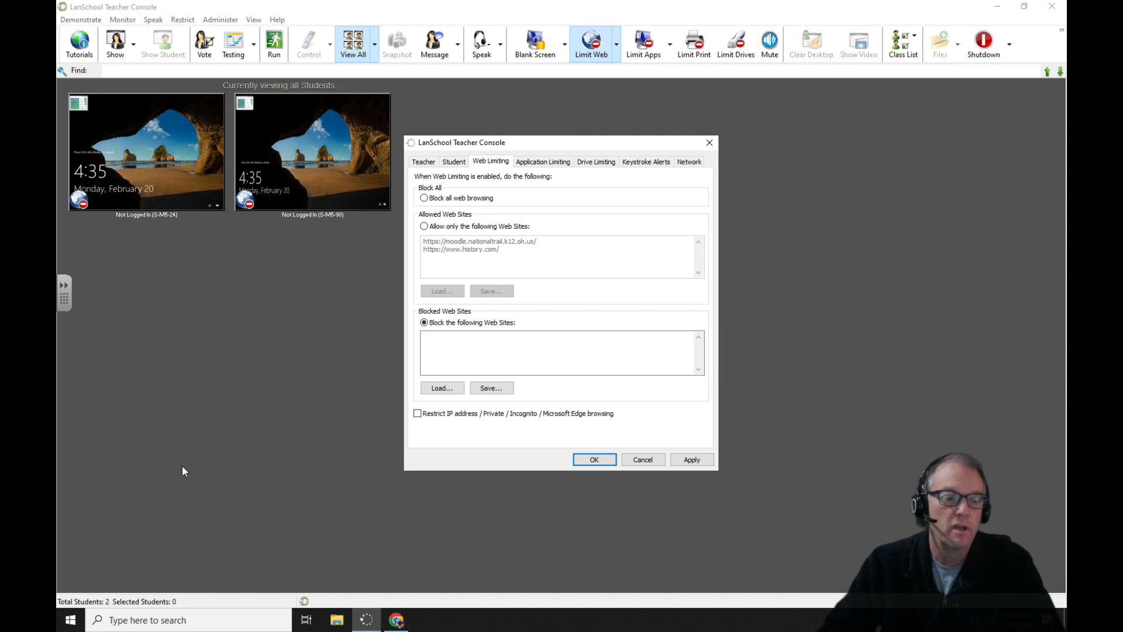
pyautogui.click(397, 620)
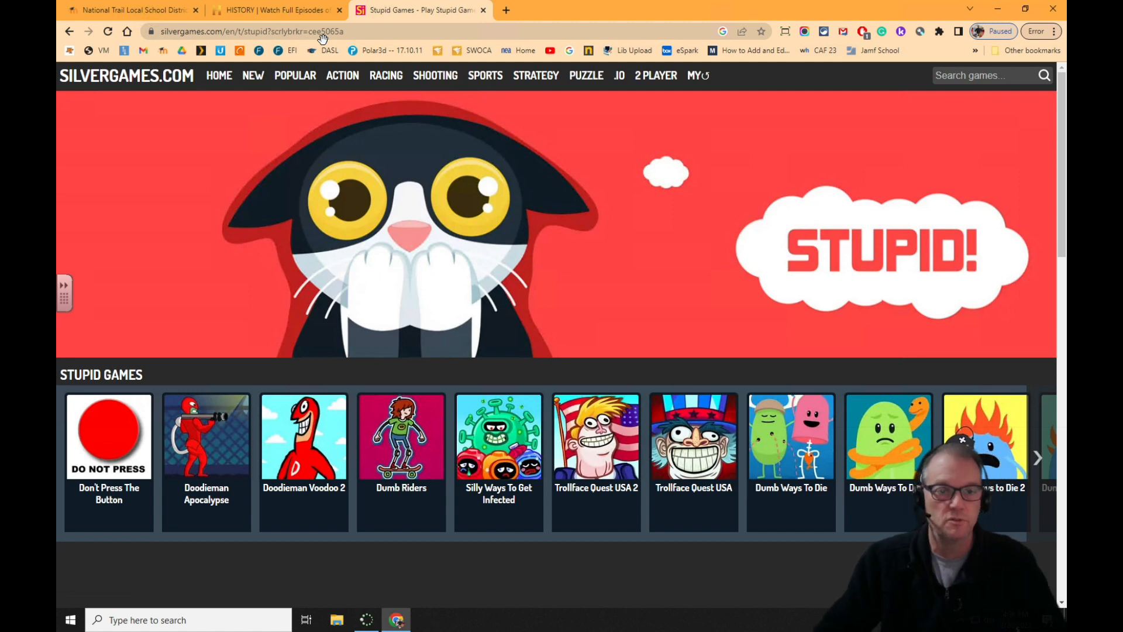
pyautogui.click(357, 32)
pyautogui.hotkey('ctrl', 'c')
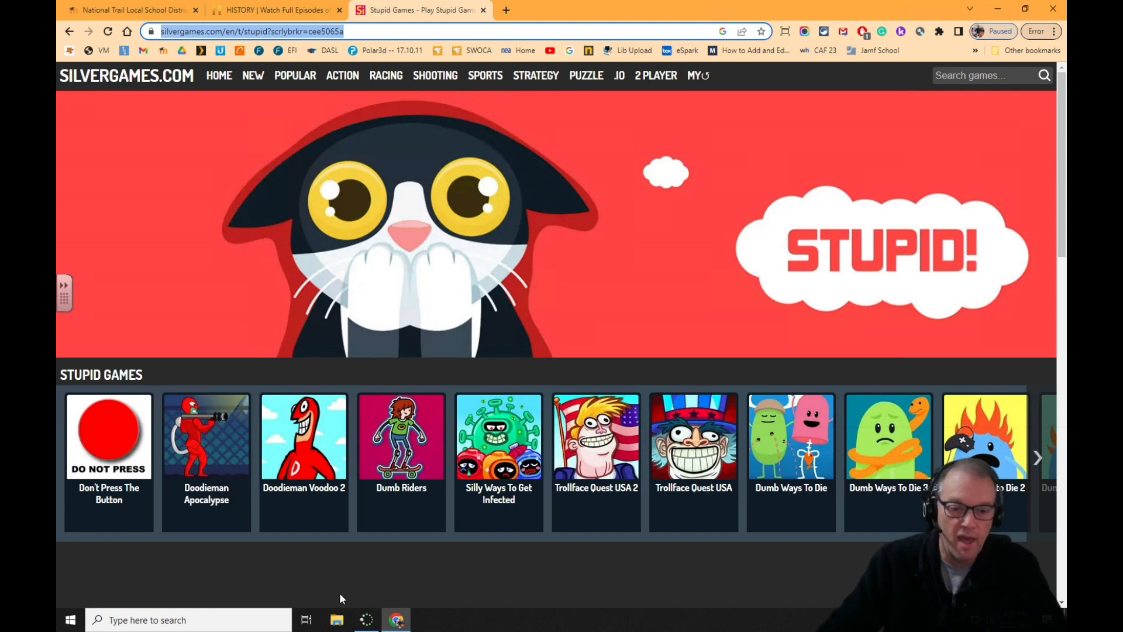
pyautogui.click(367, 620)
pyautogui.click(461, 350)
pyautogui.hotkey('ctrl', 'v')
pyautogui.moveTo(512, 337); pyautogui.dragTo(609, 337)
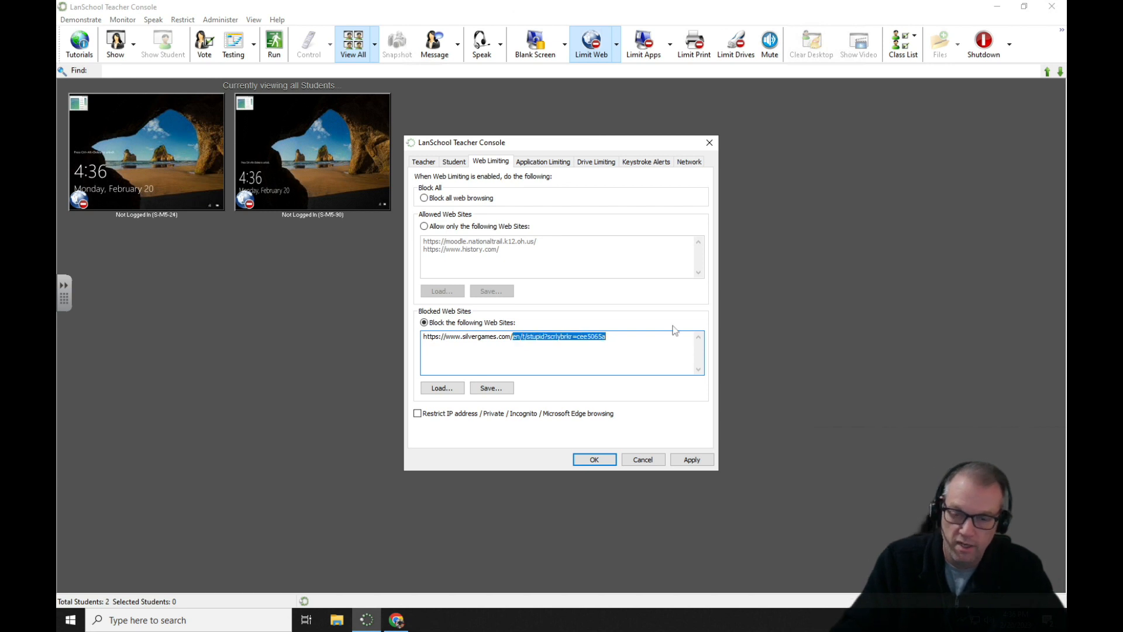
pyautogui.press('BackSpace')
pyautogui.press('Return')
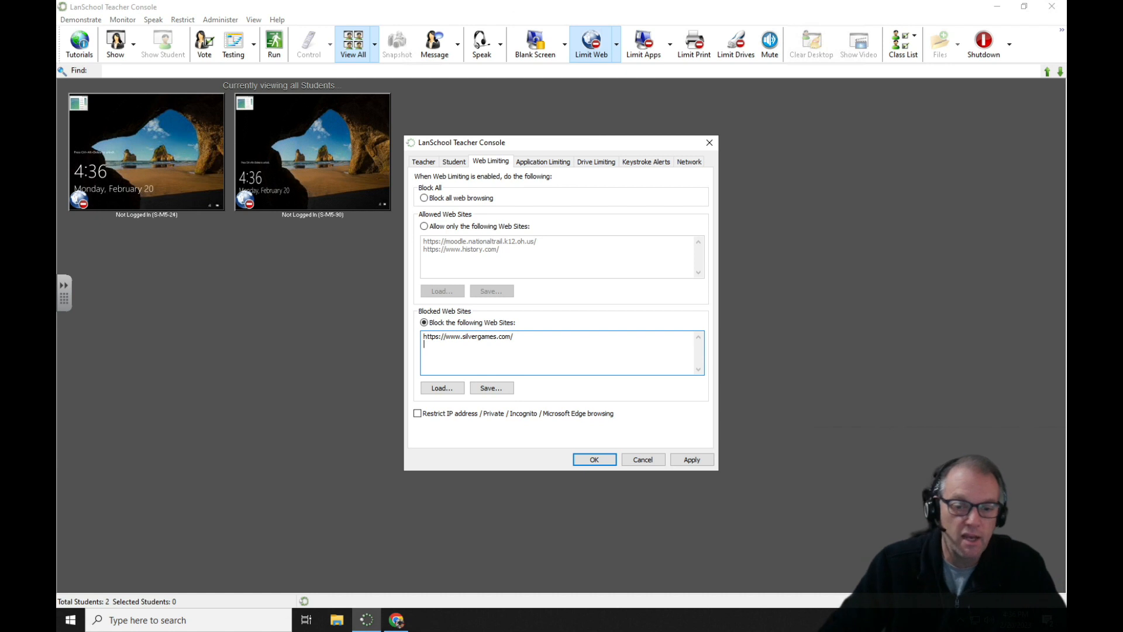
# Step: Save the blocked web sites list in Documents as Games
pyautogui.click(491, 388)
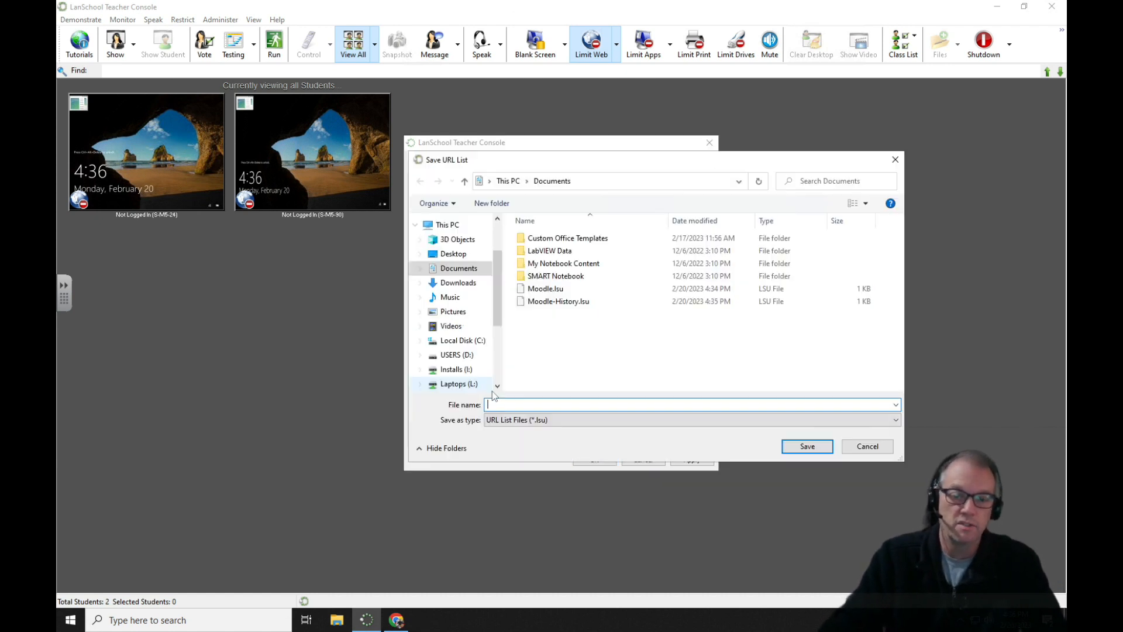
pyautogui.write('Games')
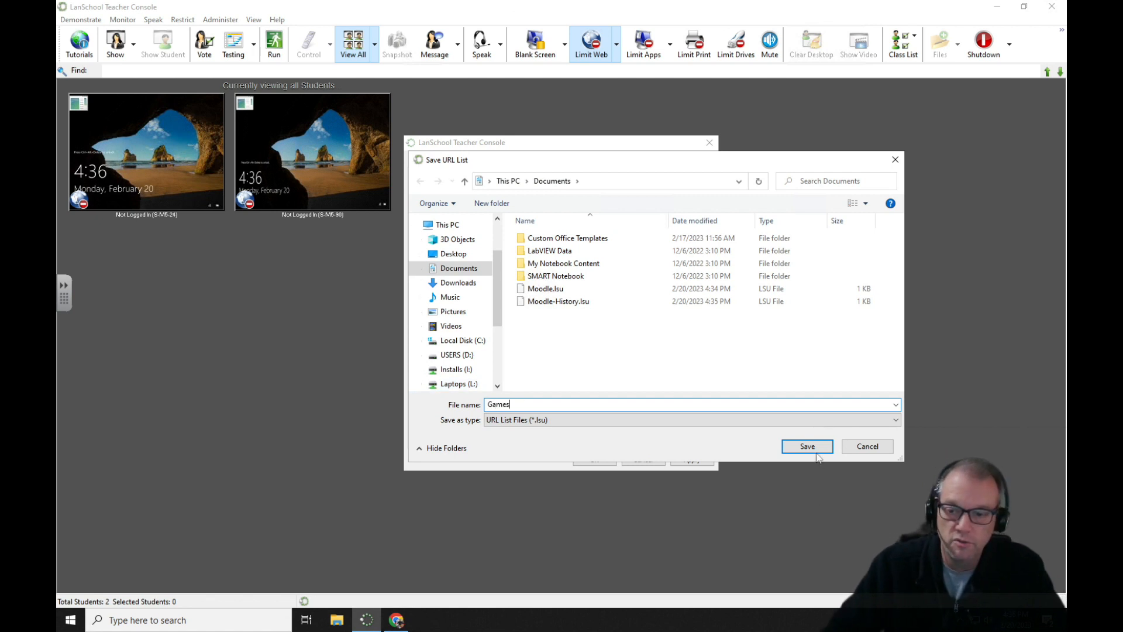
pyautogui.click(808, 447)
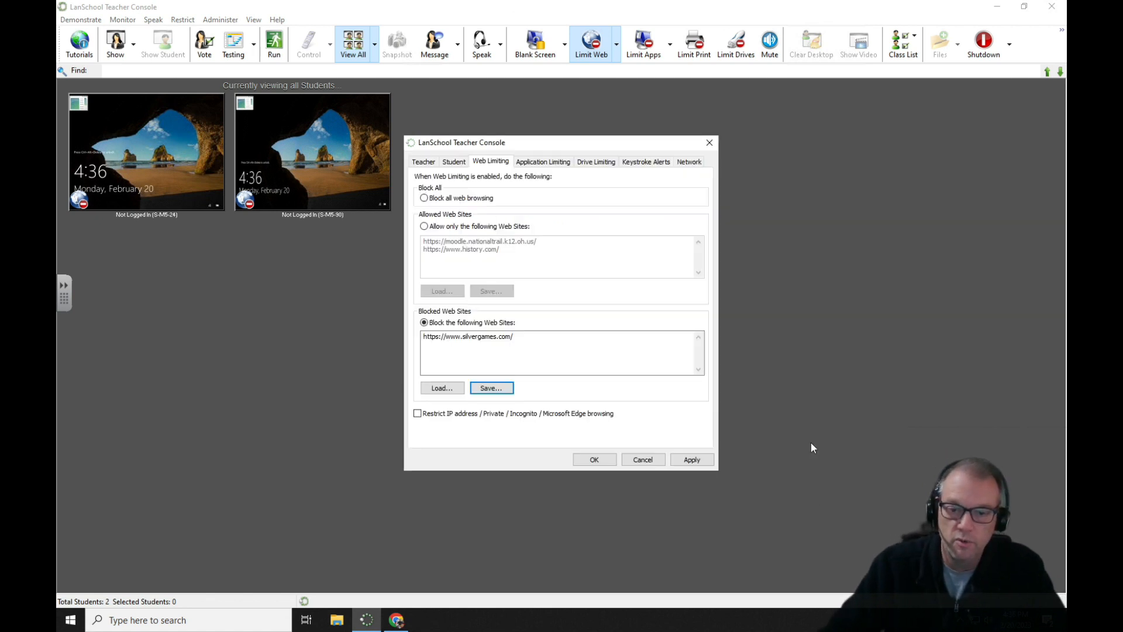
# Step: Apply and close the web limiting configuration with the listed web sites blocked, and check which limiting mode is active
pyautogui.click(692, 462)
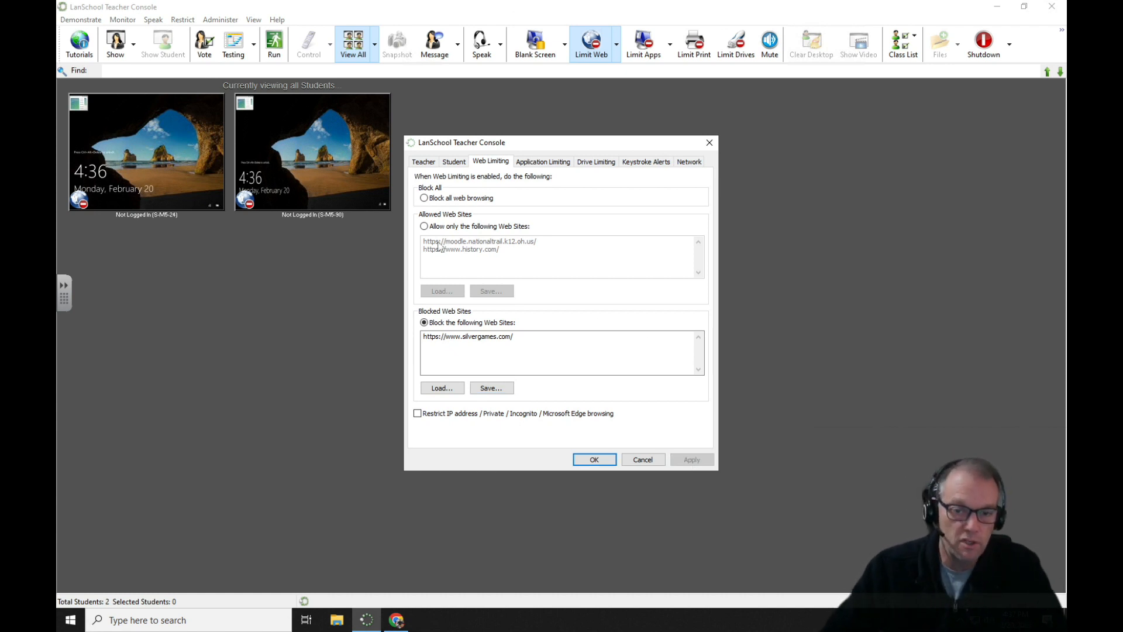
pyautogui.click(424, 323)
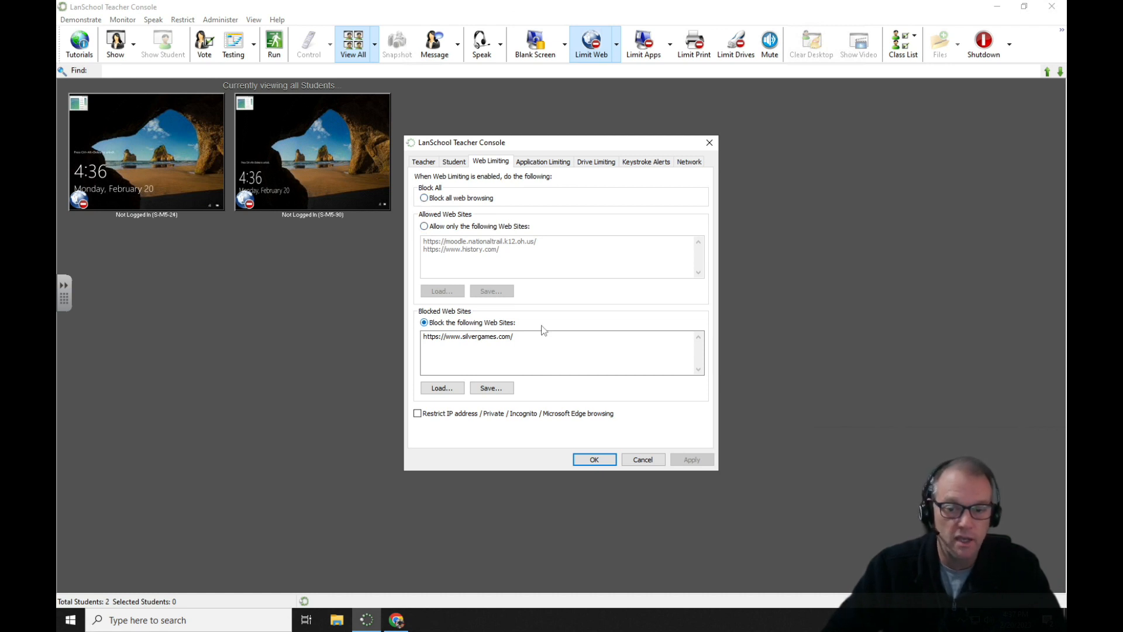
pyautogui.click(594, 460)
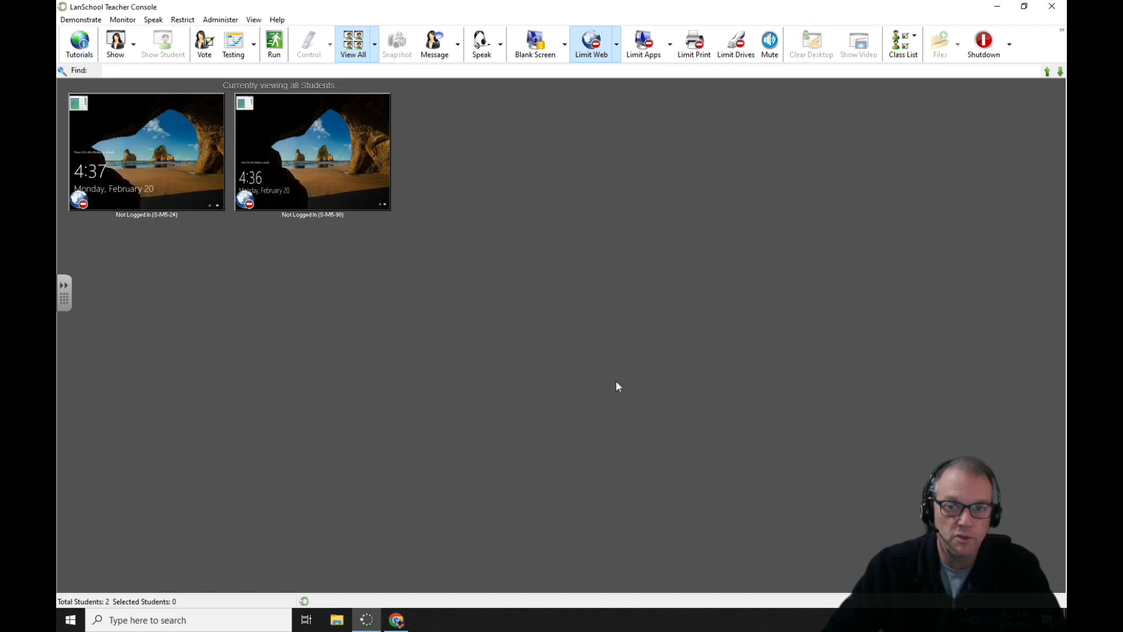
pyautogui.click(617, 45)
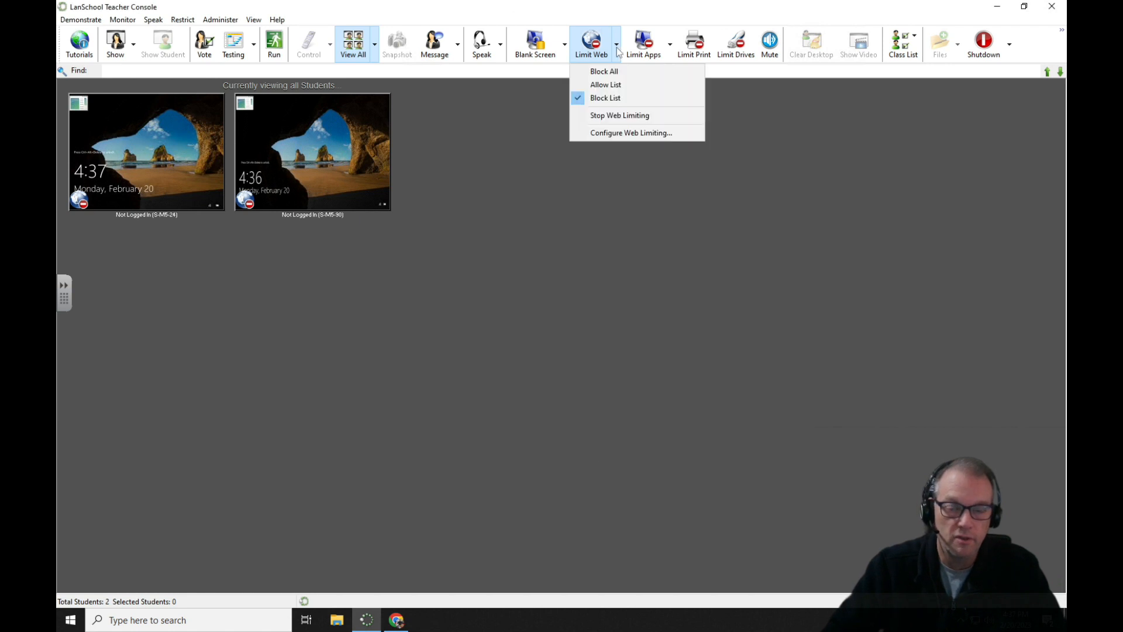
pyautogui.click(564, 256)
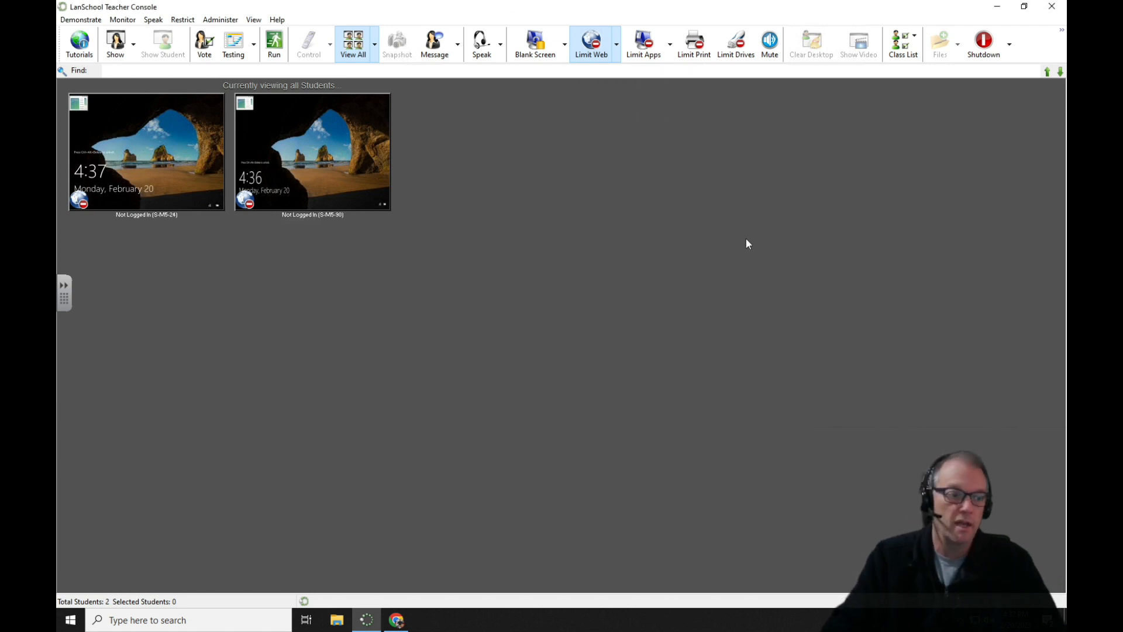